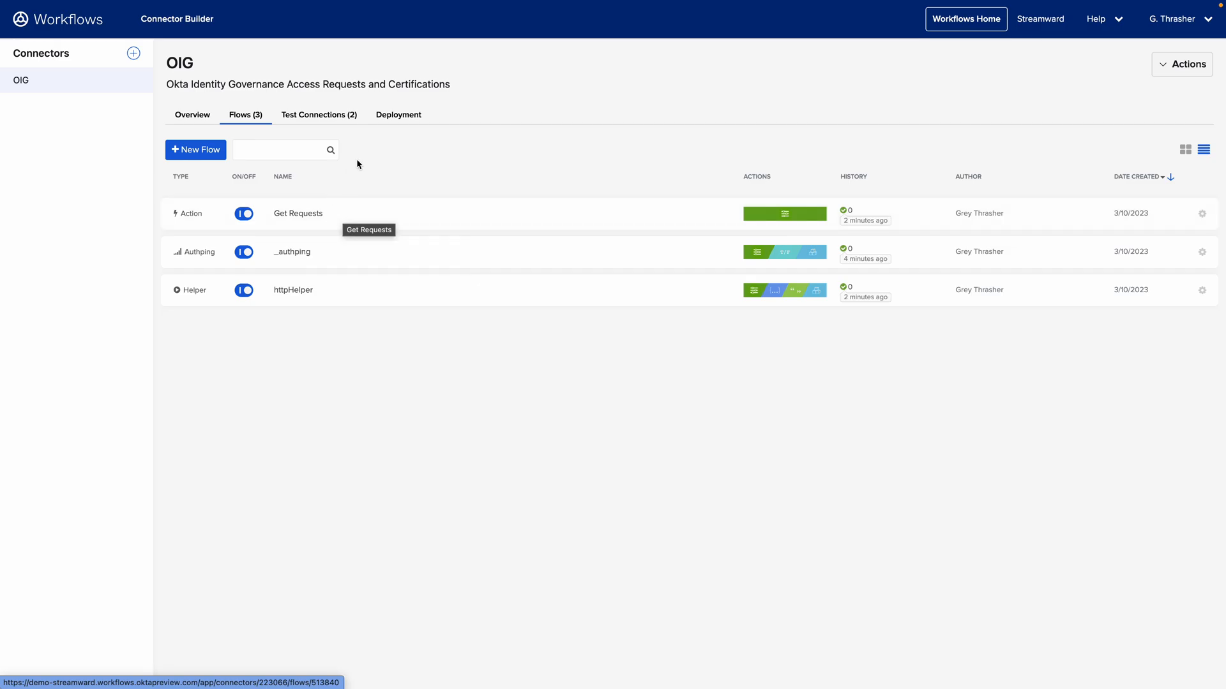
Validate the OIG connector for deployment and create a test version of it.
left_click(398, 118)
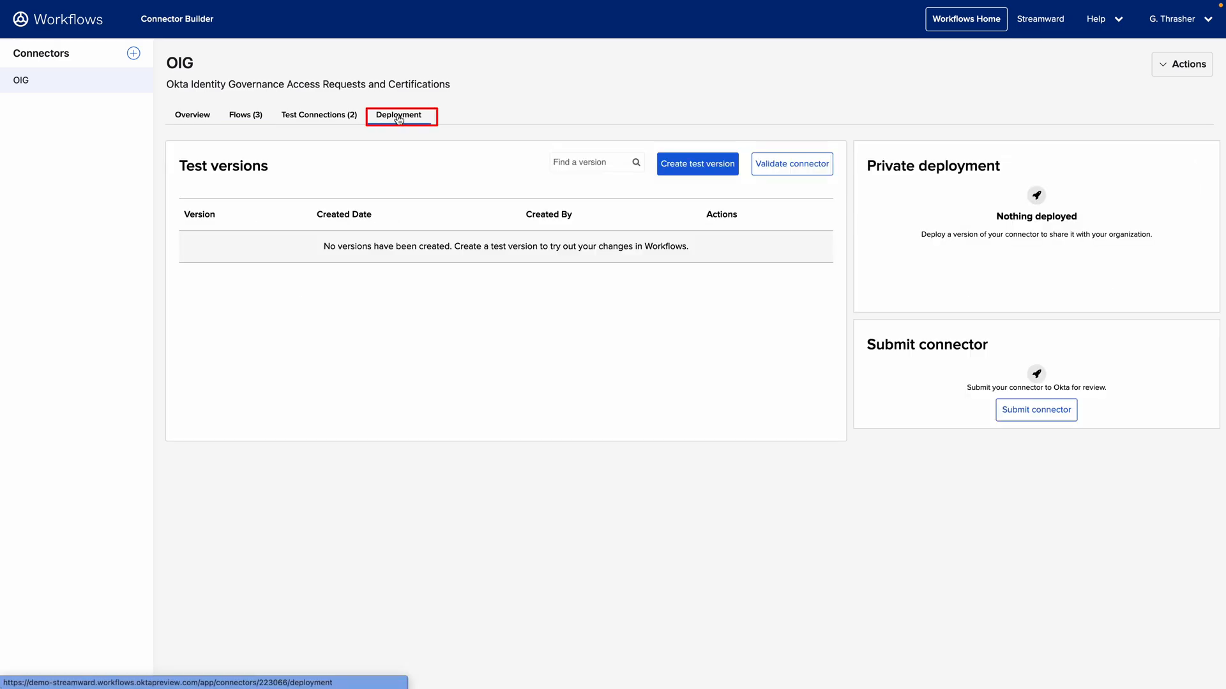
left_click(788, 168)
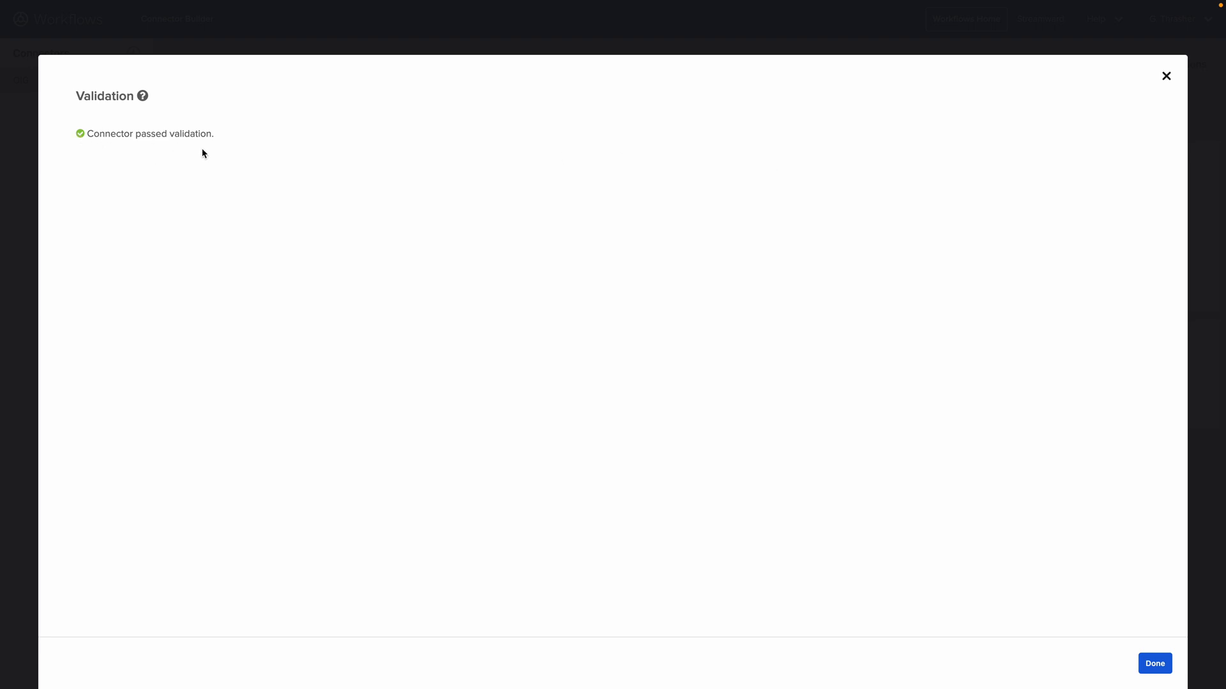
left_click(1151, 666)
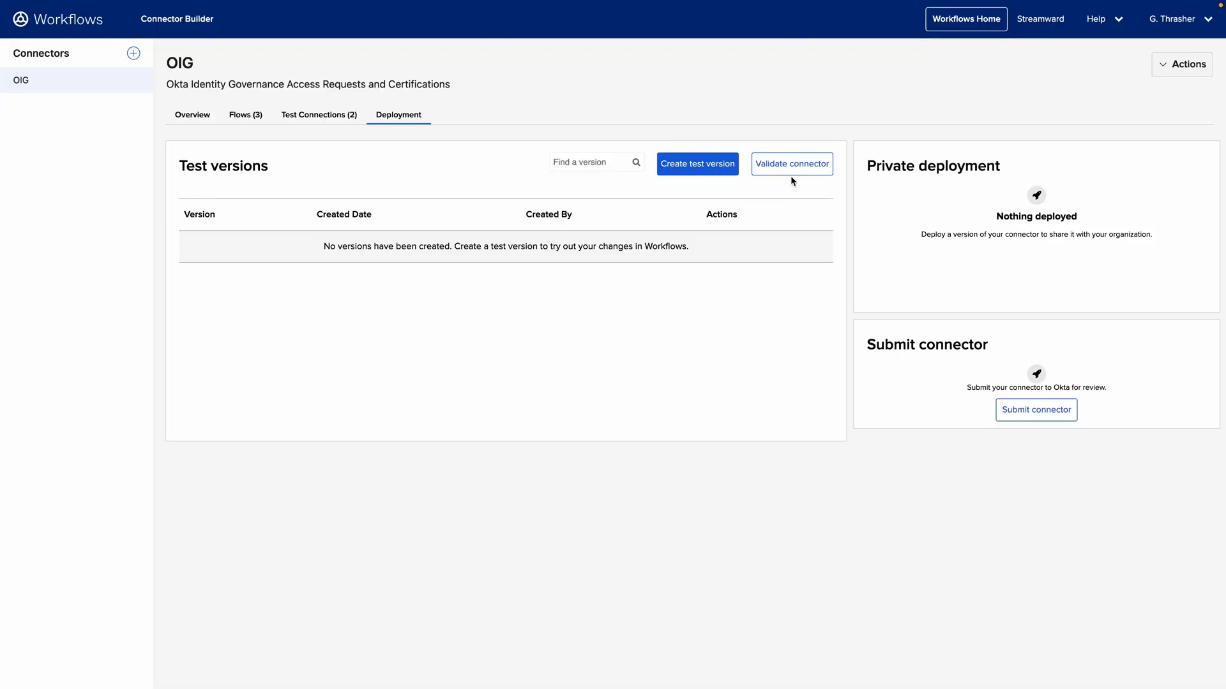
left_click(693, 170)
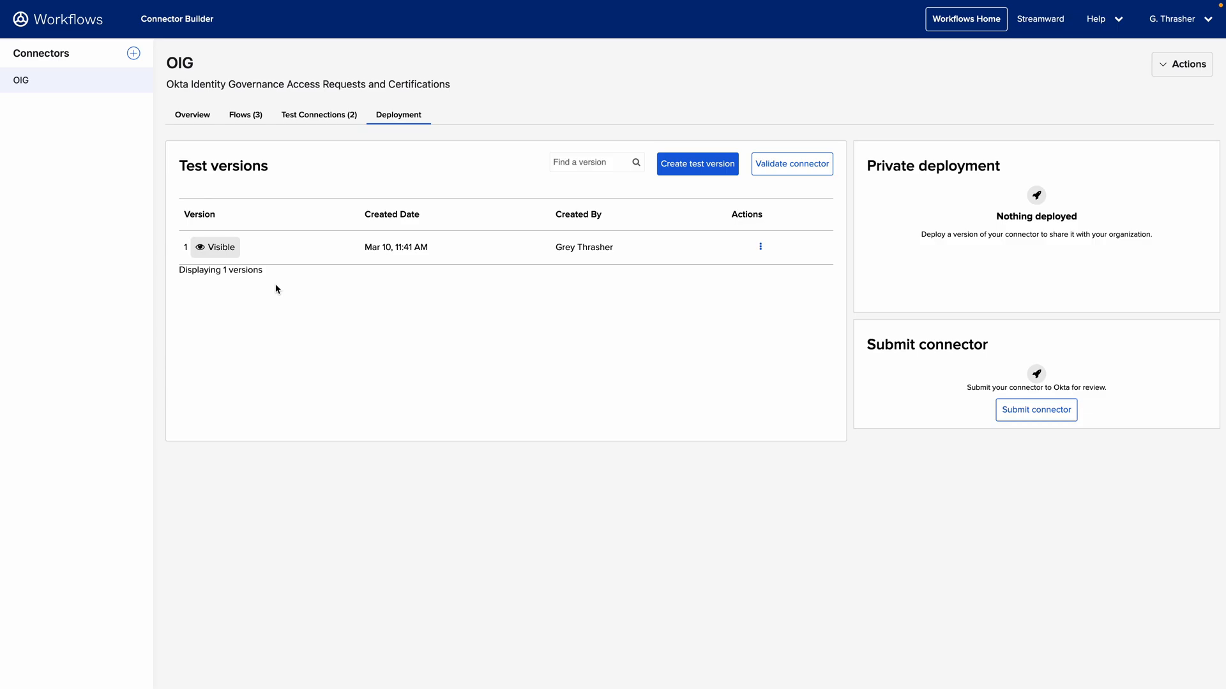
Create a new flow in the Shared Folder of Workflows and add the Get Requests action from the (Test) OIG connector.
key("ctrl+Tab")
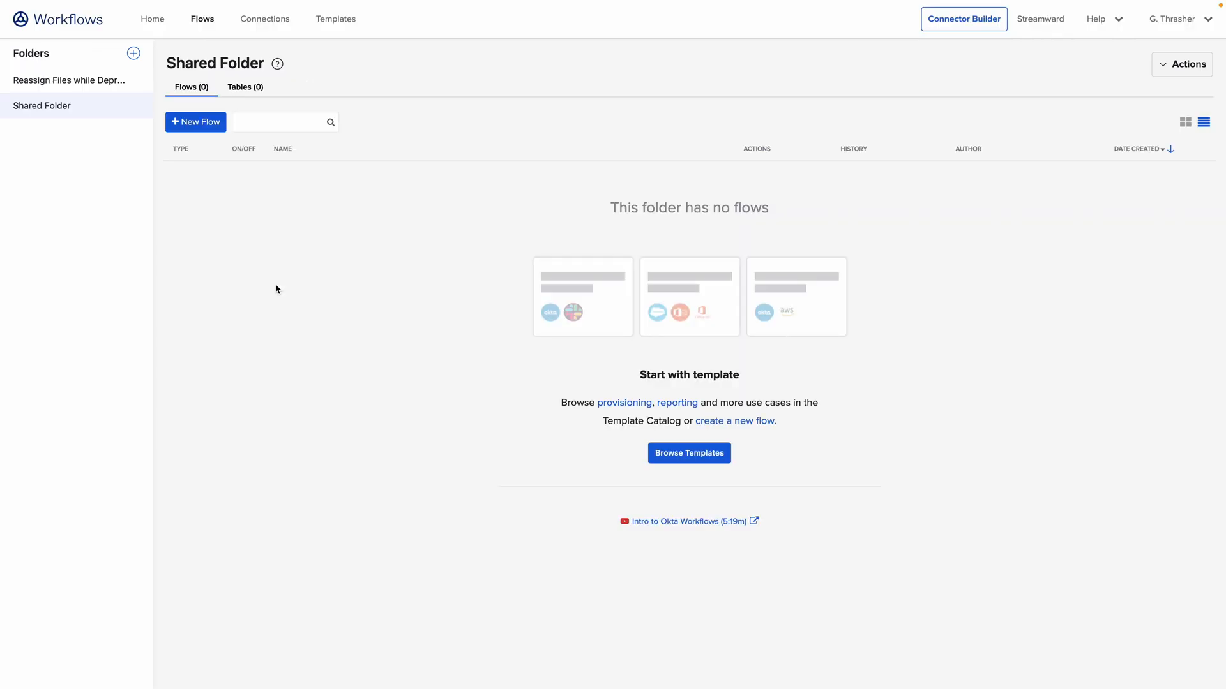
left_click(199, 123)
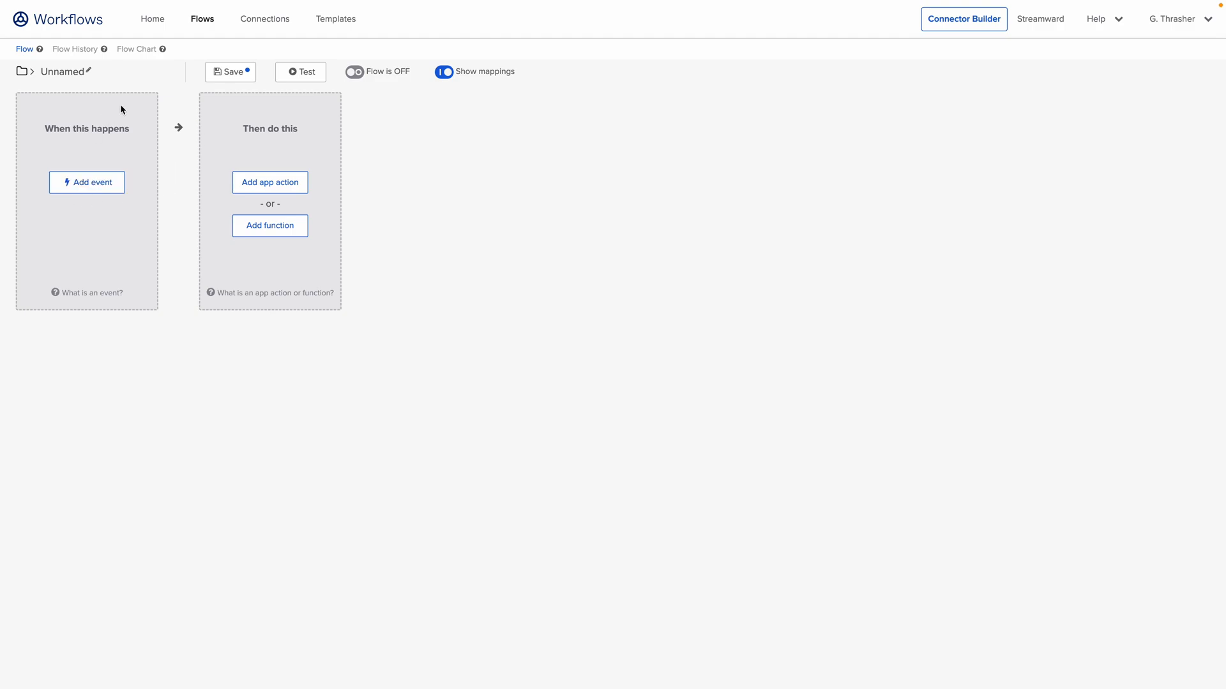
left_click(280, 187)
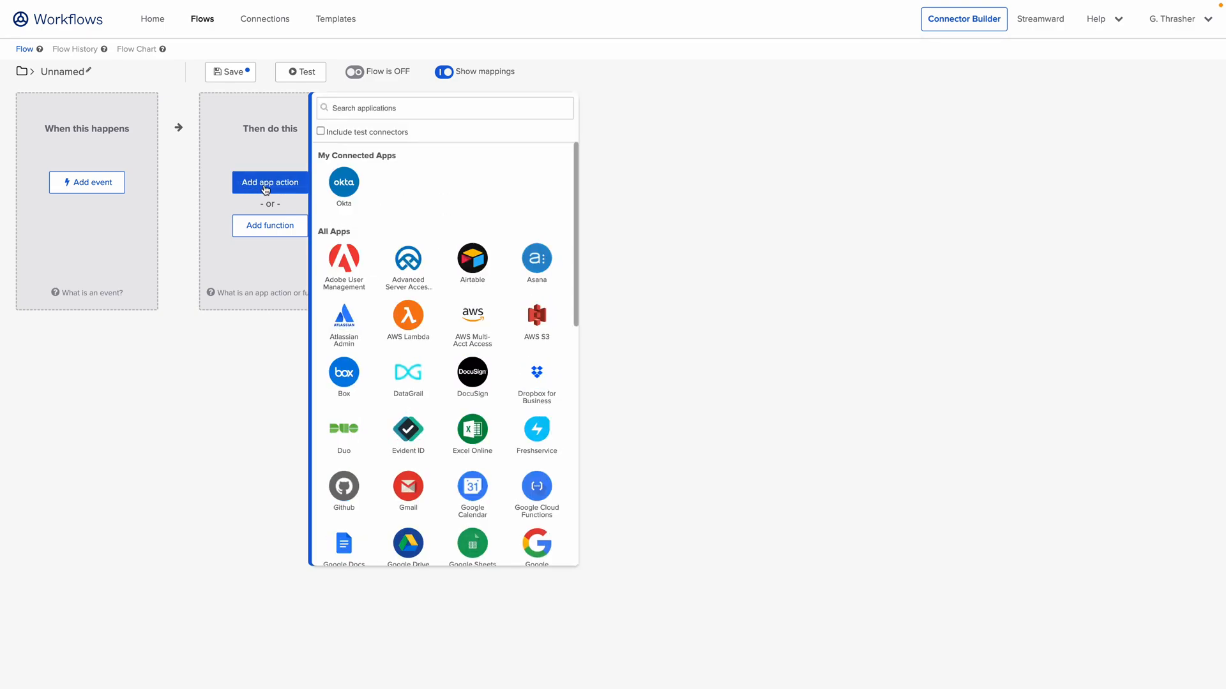
scroll(450, 354, "down", 5)
scroll(450, 355, "up", 3)
type("OIG")
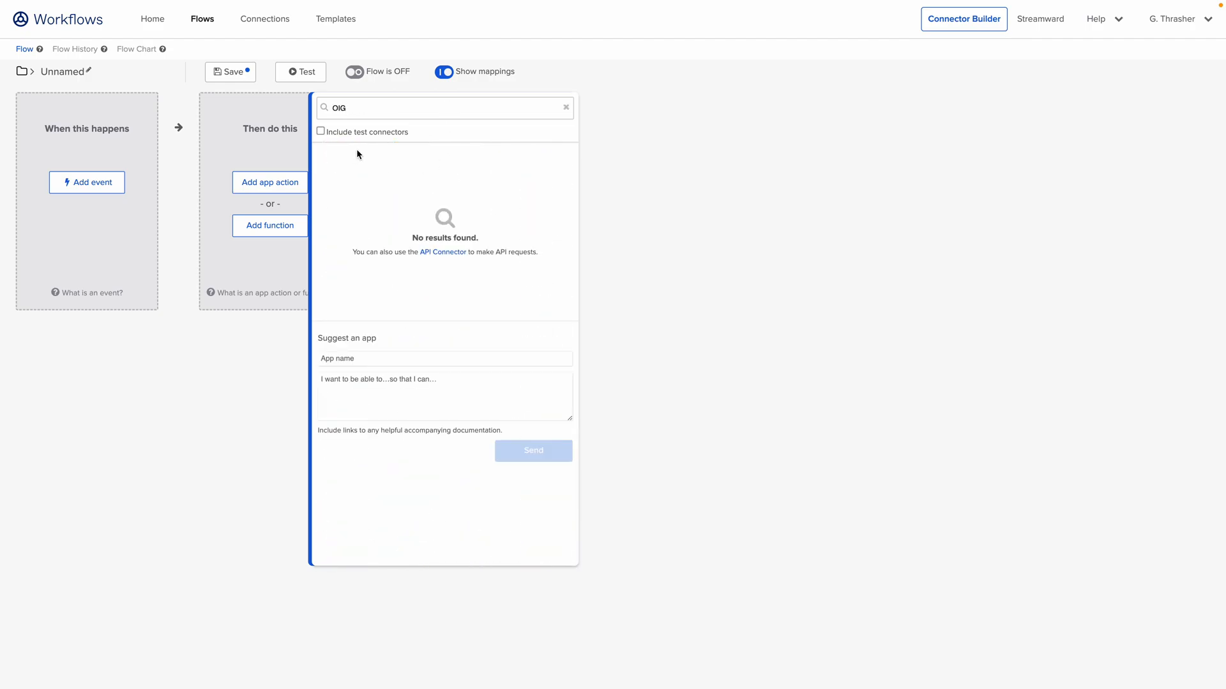
left_click(322, 133)
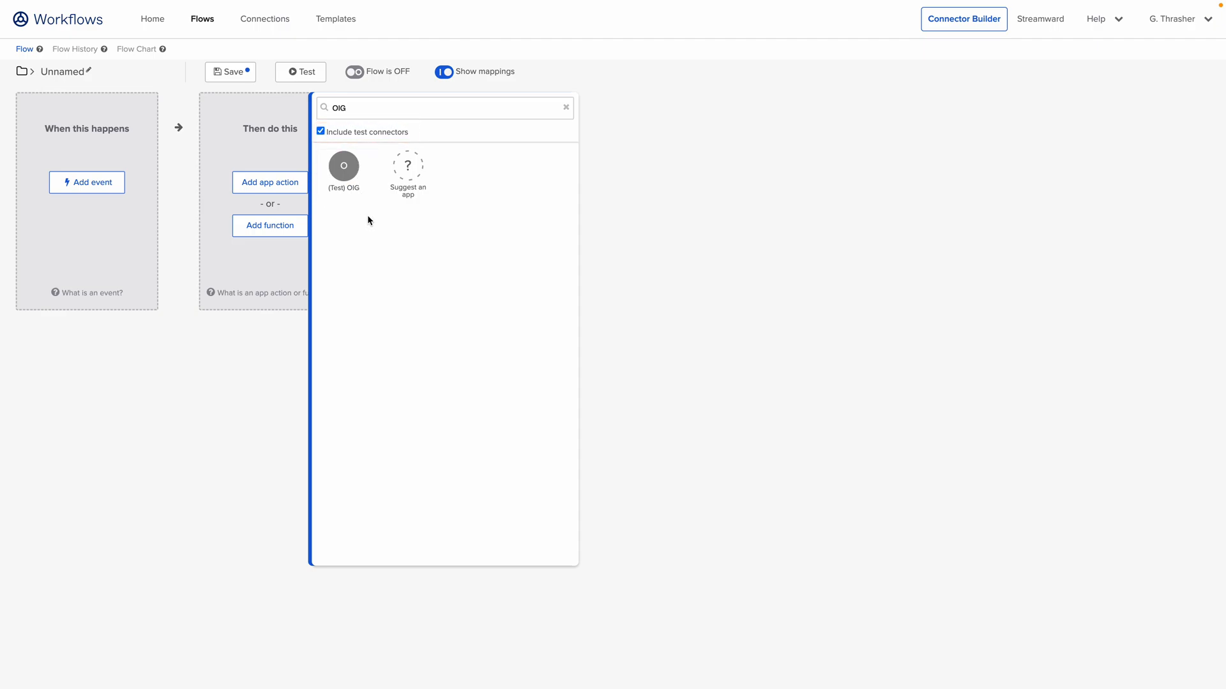
left_click(347, 177)
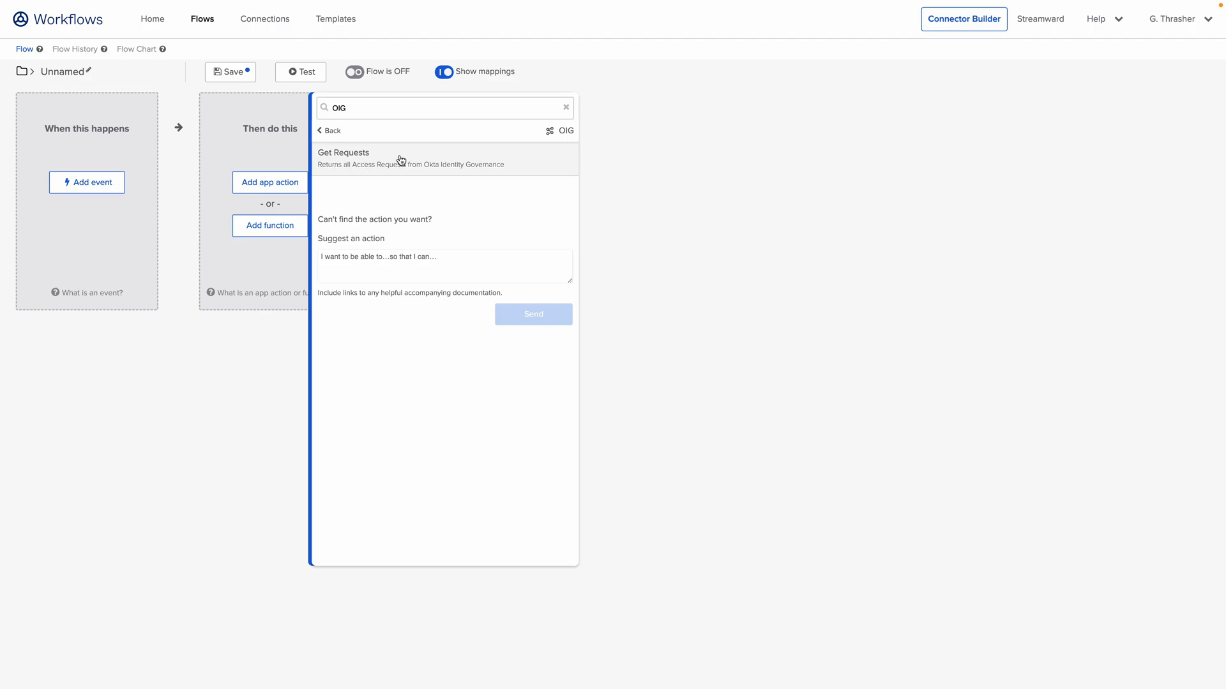
left_click(400, 160)
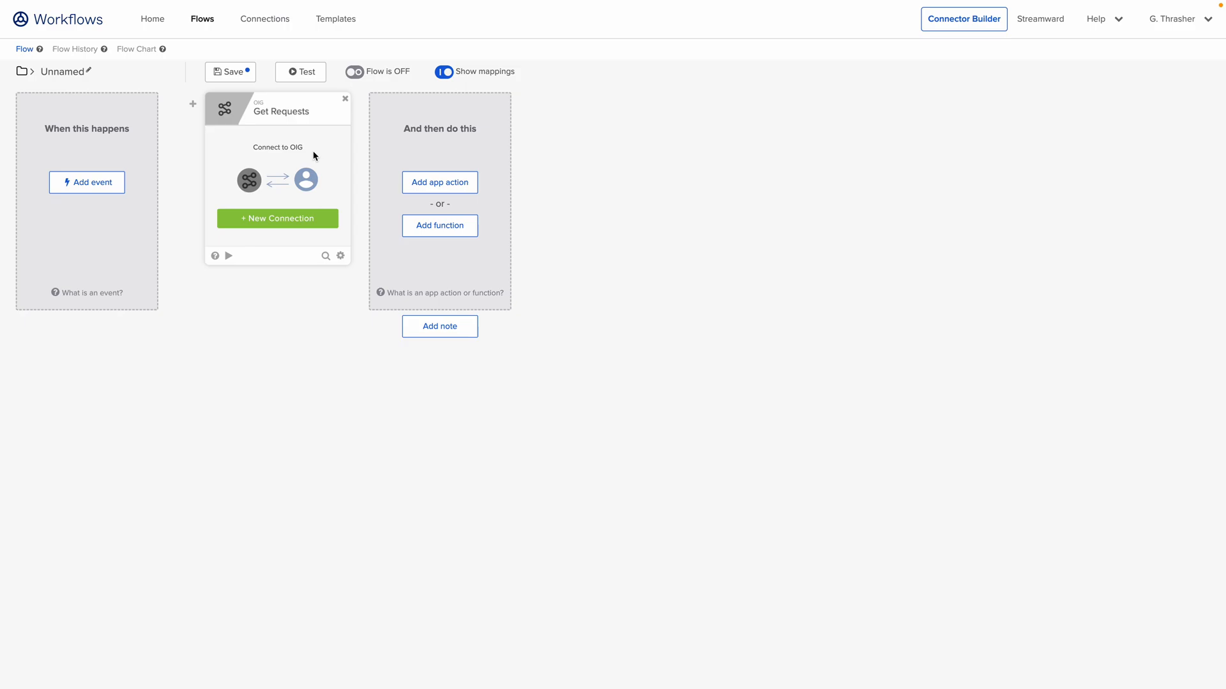
Create a new connection for the Get Requests card, filling in the client ID, client secret and Okta URL.
left_click(277, 219)
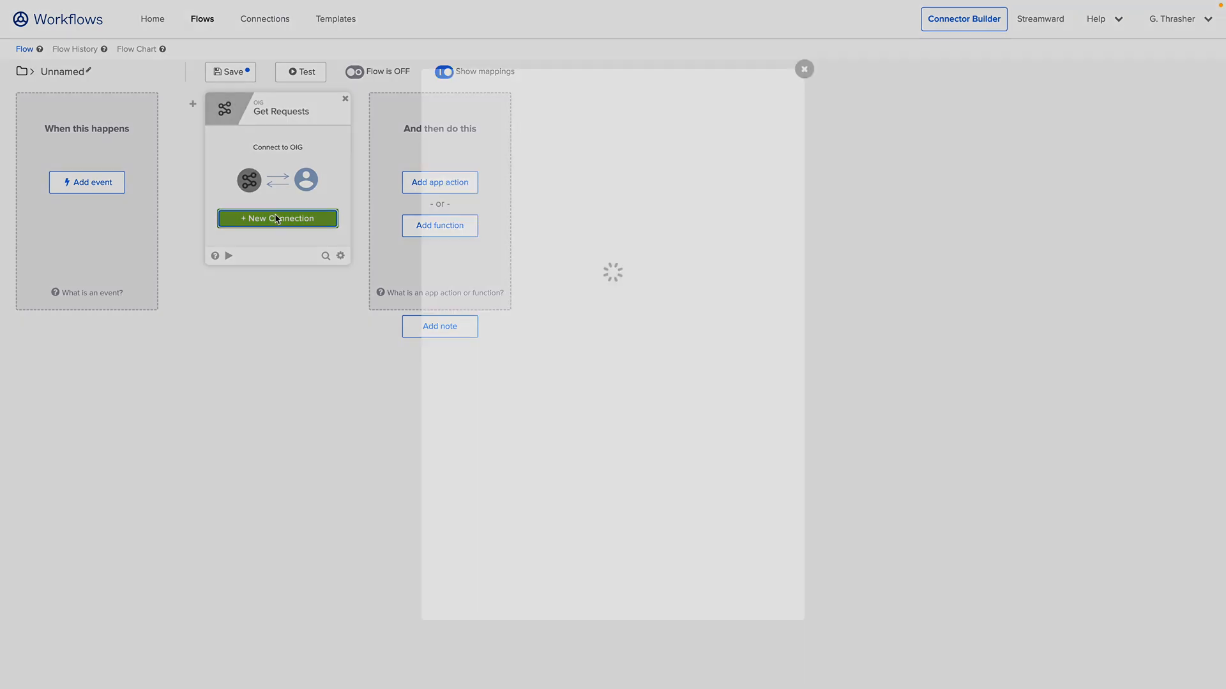
type("dev-oktapreview.com")
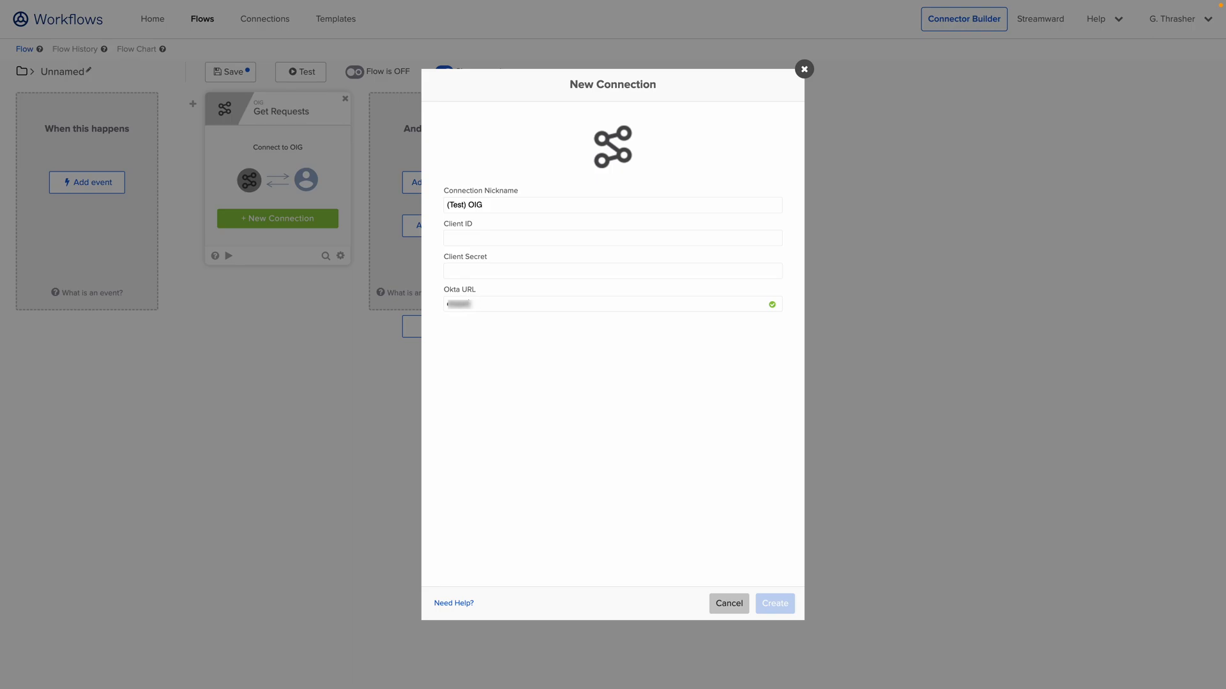
left_click(607, 234)
key("ctrl+v")
left_click(547, 271)
key("ctrl+v")
left_click(773, 602)
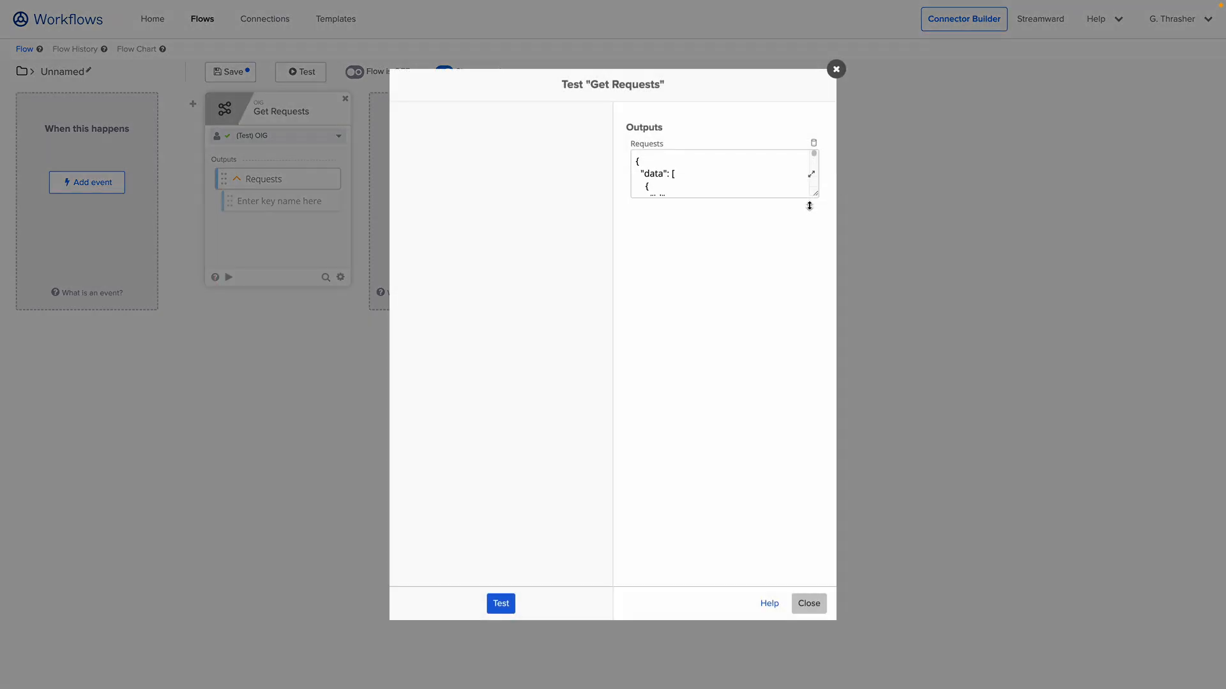
Examine the Requests data returned by the Get Requests test.
scroll(801, 294, "down", 6)
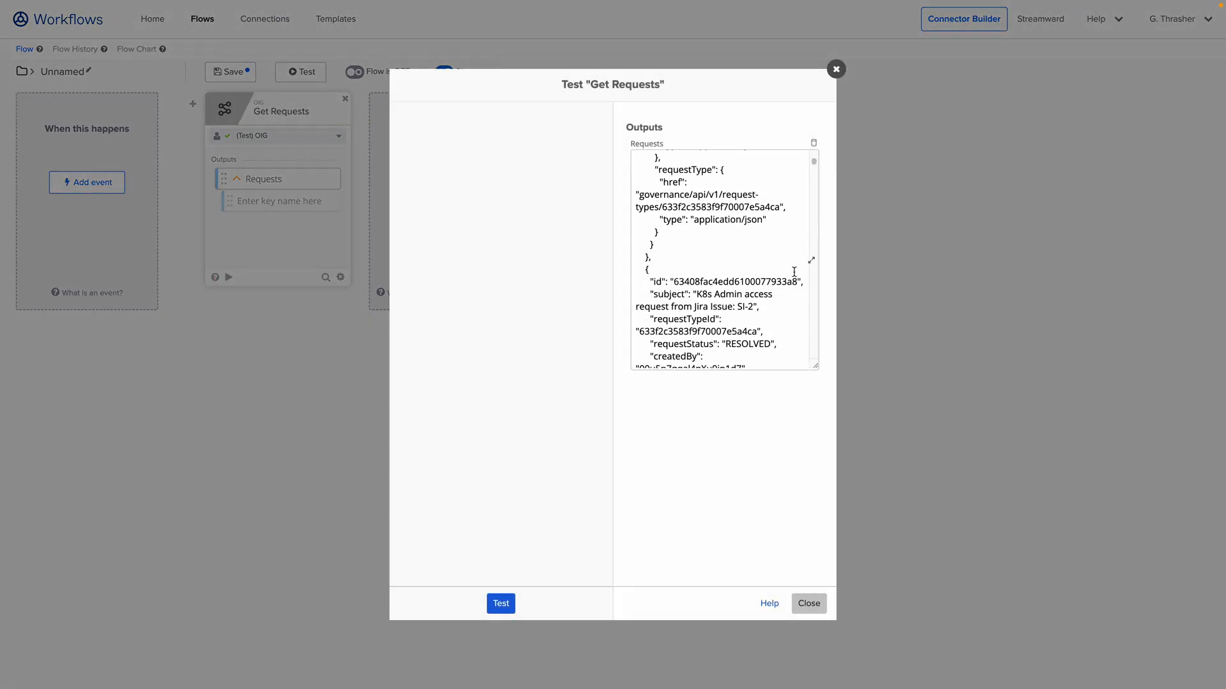
scroll(794, 272, "down", 9)
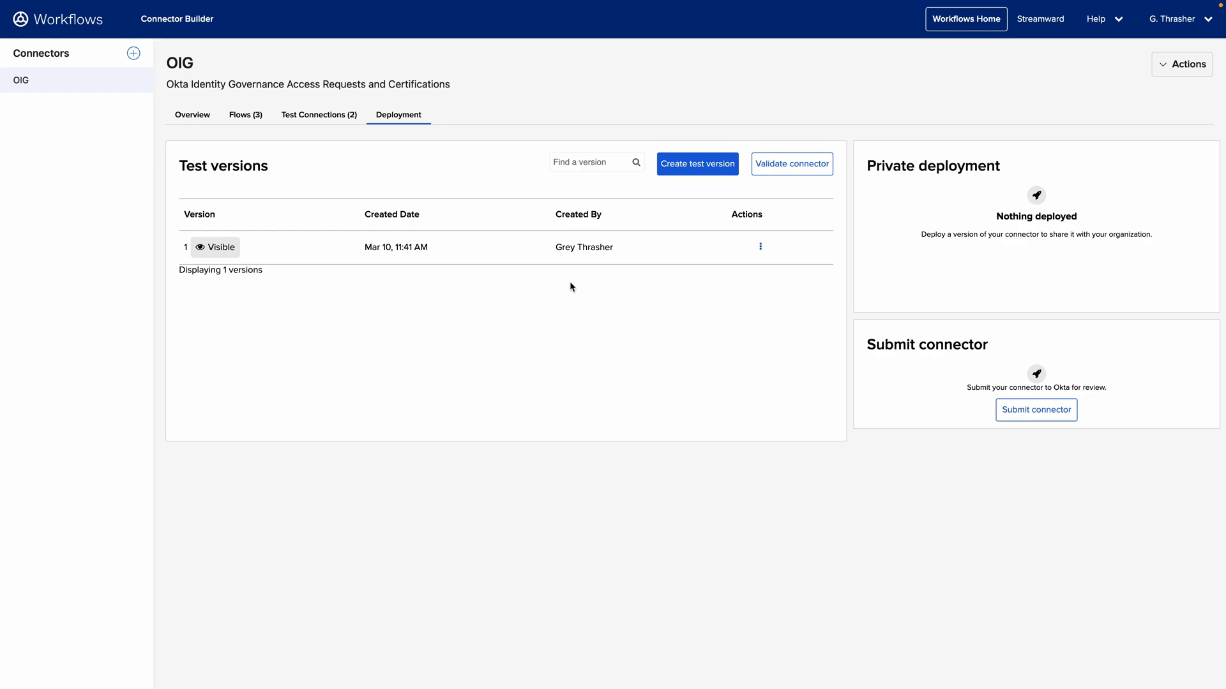
Deploy test version 1 of the OIG connector privately to the organization from Connector Builder.
left_click(761, 249)
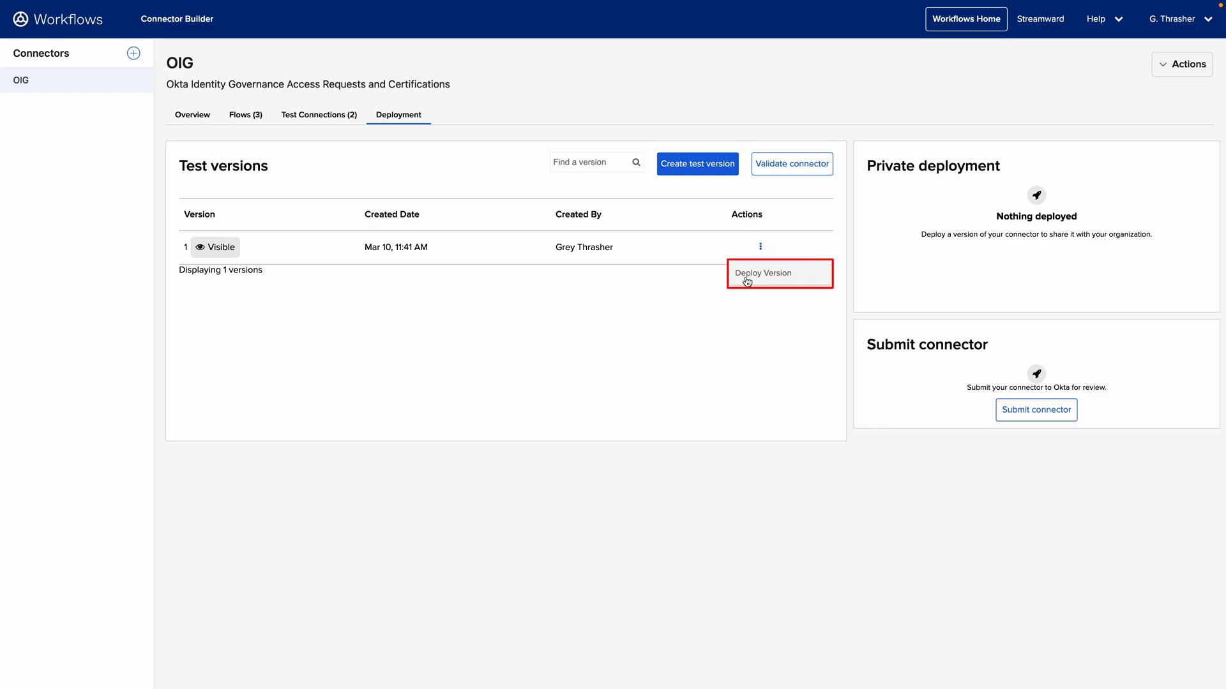
left_click(754, 275)
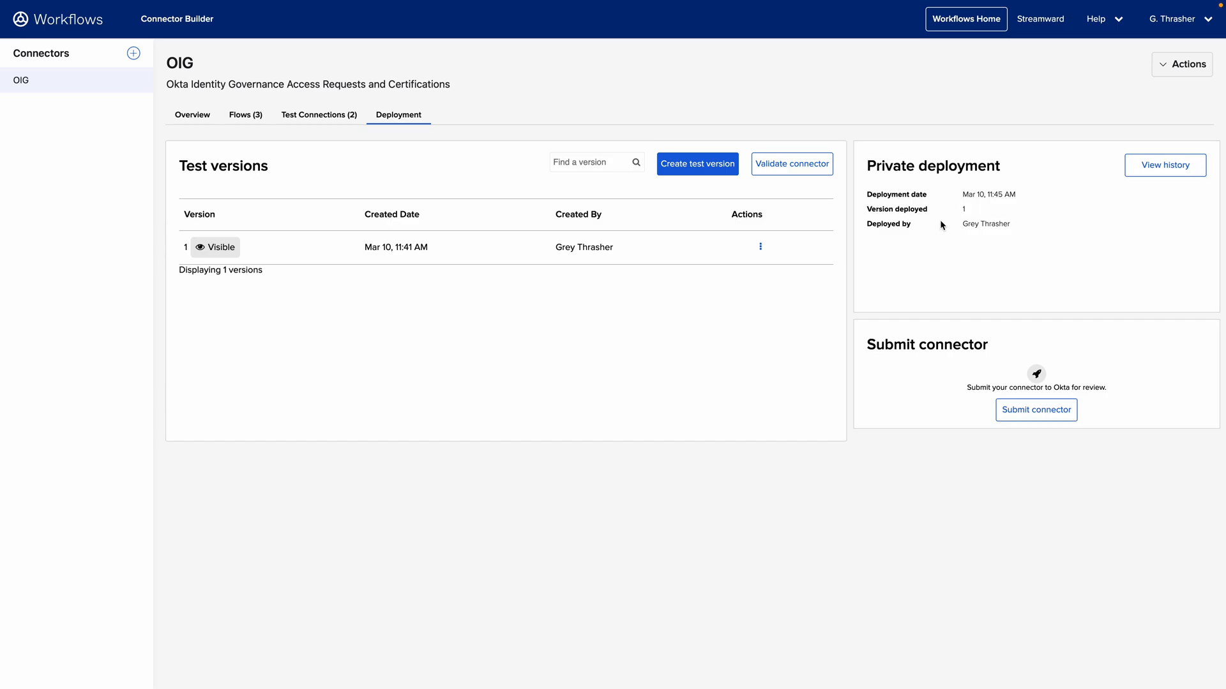
Create another new flow in Workflows and add the Get Requests action from the deployed OIG connector, not the test one.
left_click(965, 19)
left_click(201, 122)
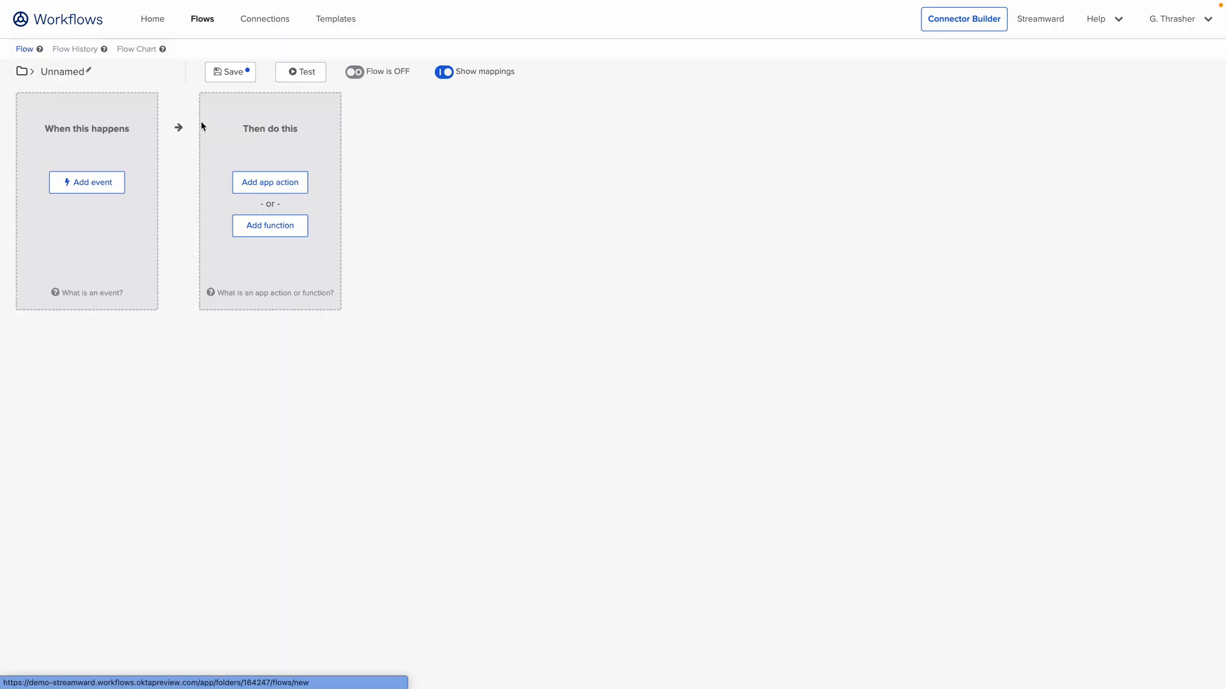
left_click(261, 185)
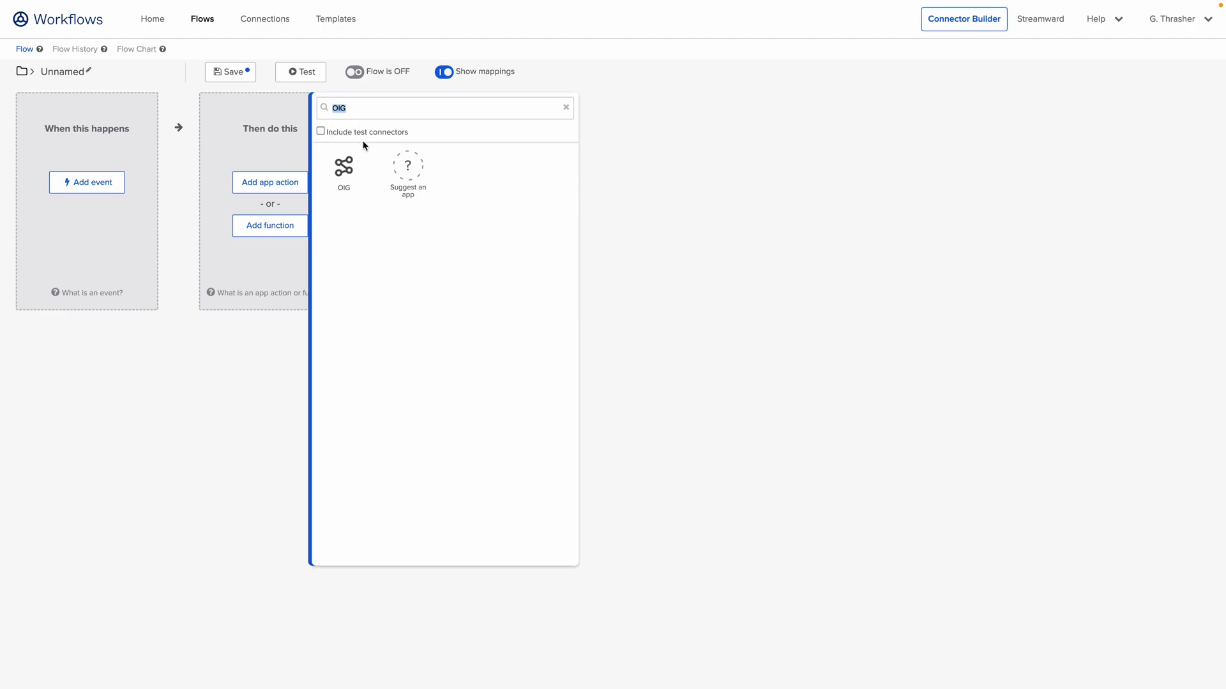
left_click(321, 131)
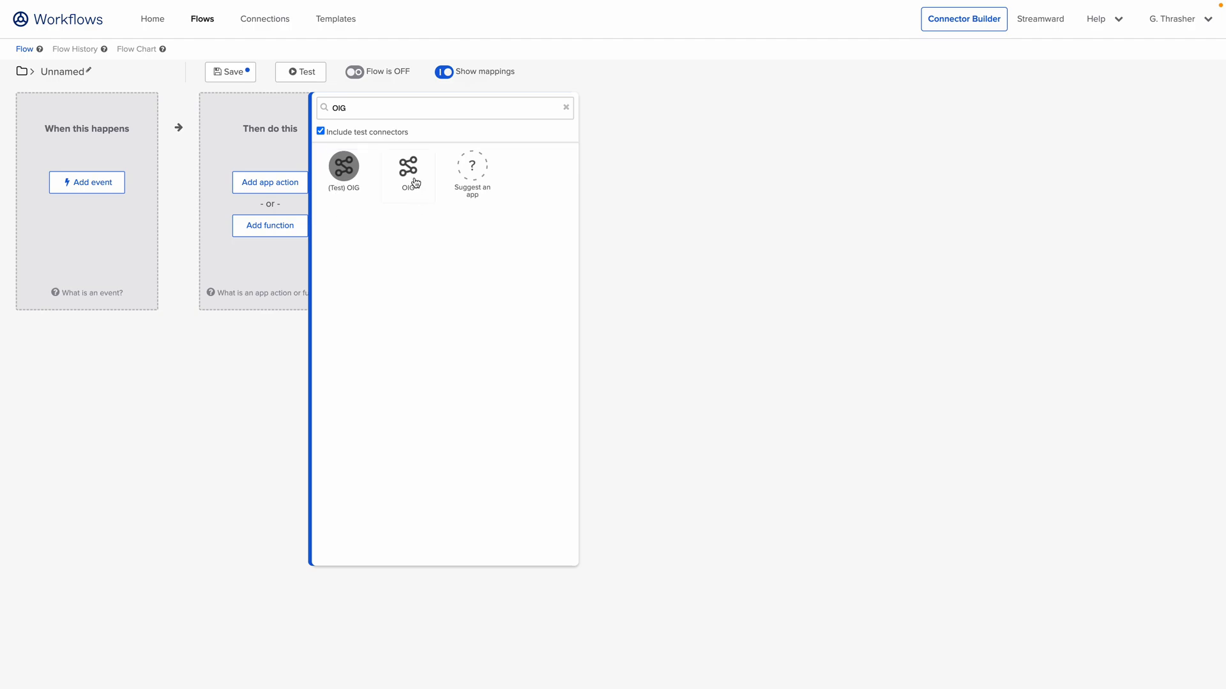
left_click(411, 178)
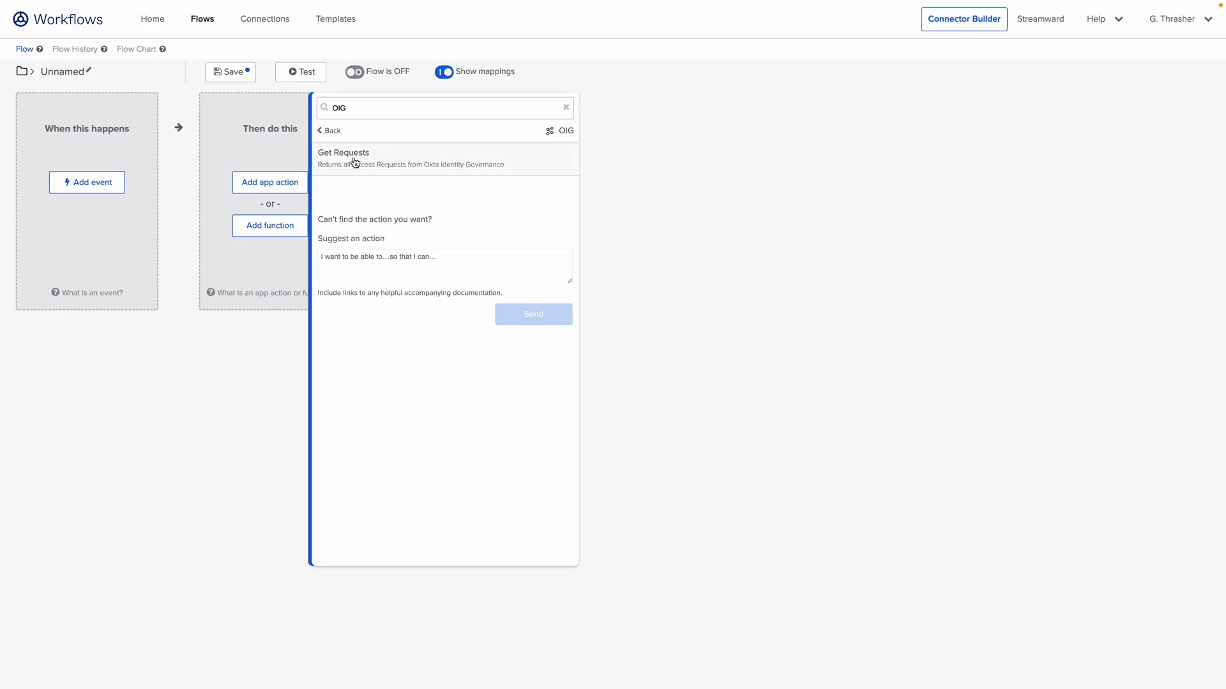
left_click(397, 160)
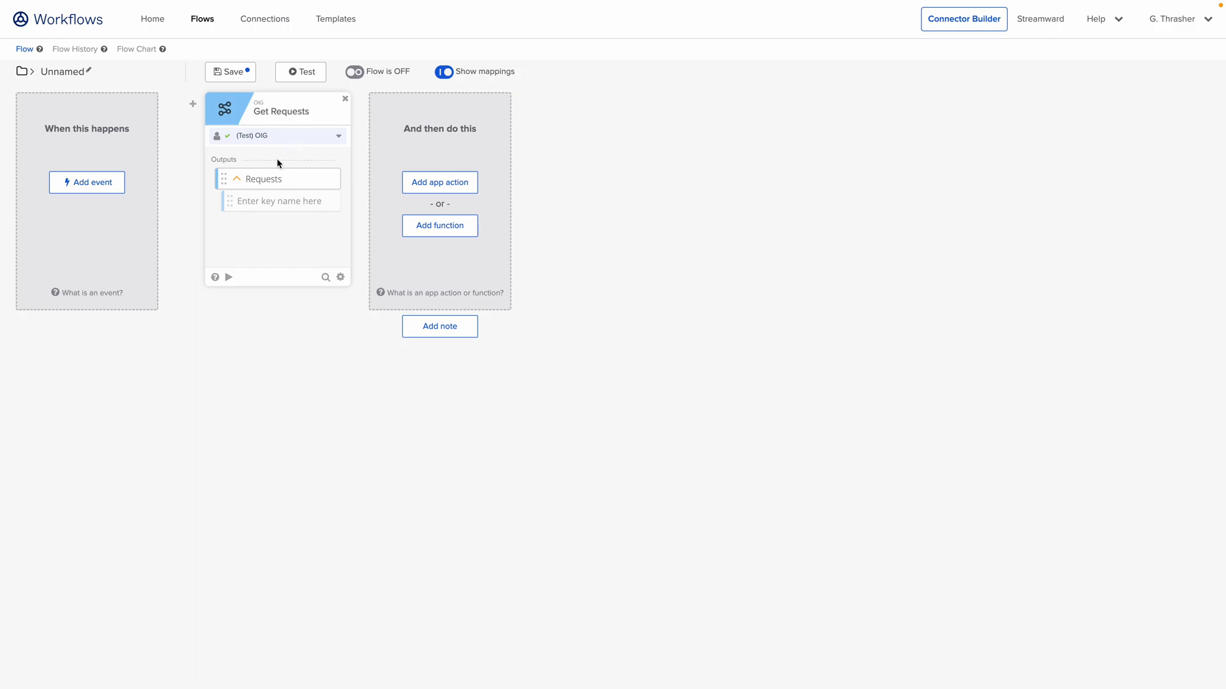
Run a test of the Get Requests card and enlarge the Requests output to inspect the returned data.
left_click(227, 278)
left_click(500, 603)
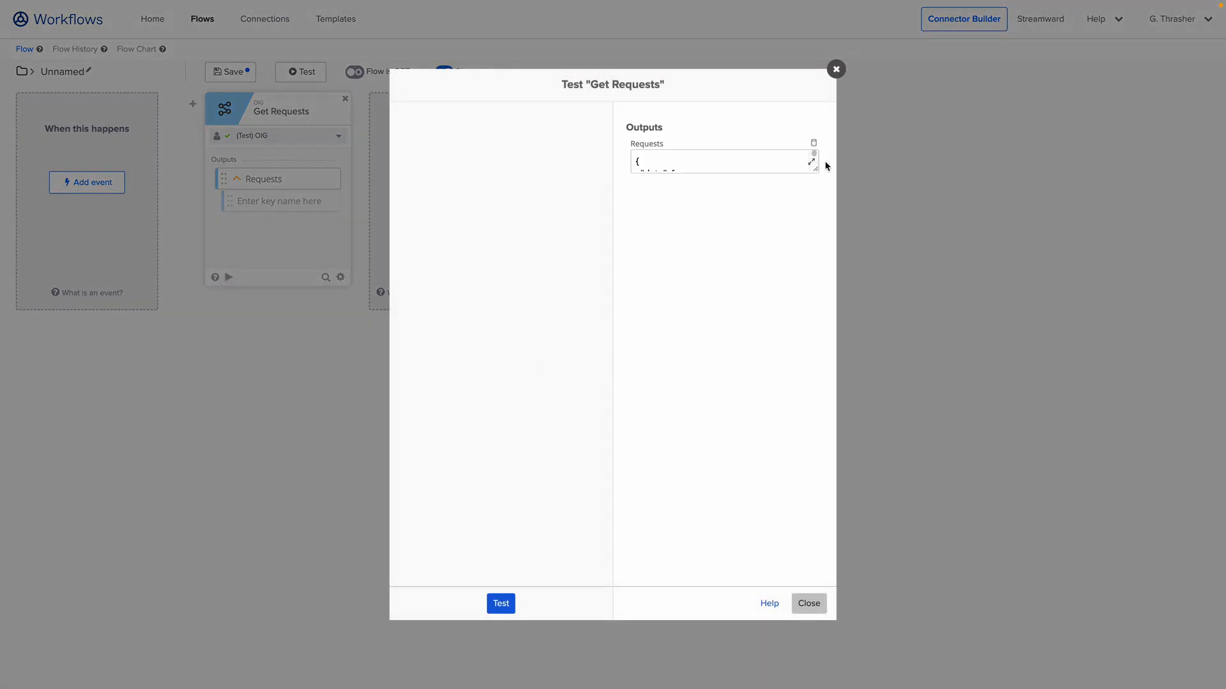
left_click_drag(814, 171, 797, 484)
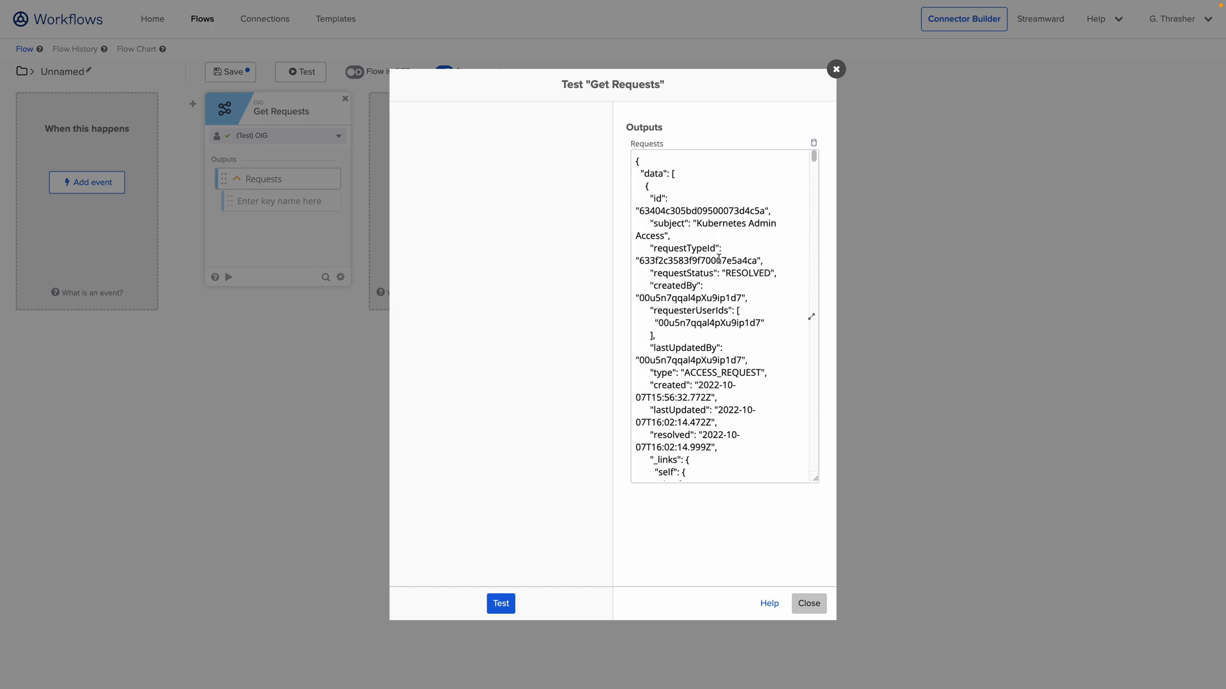